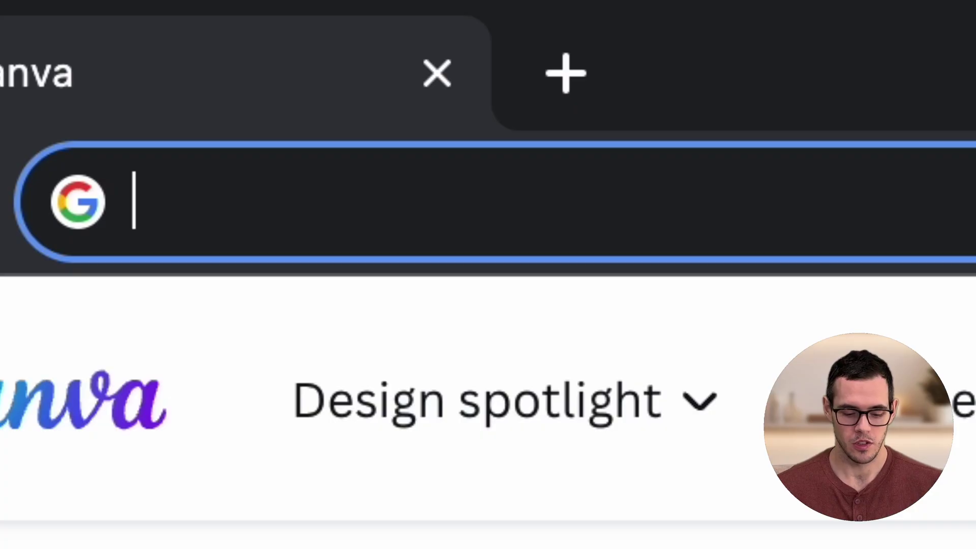
text(canva.com)
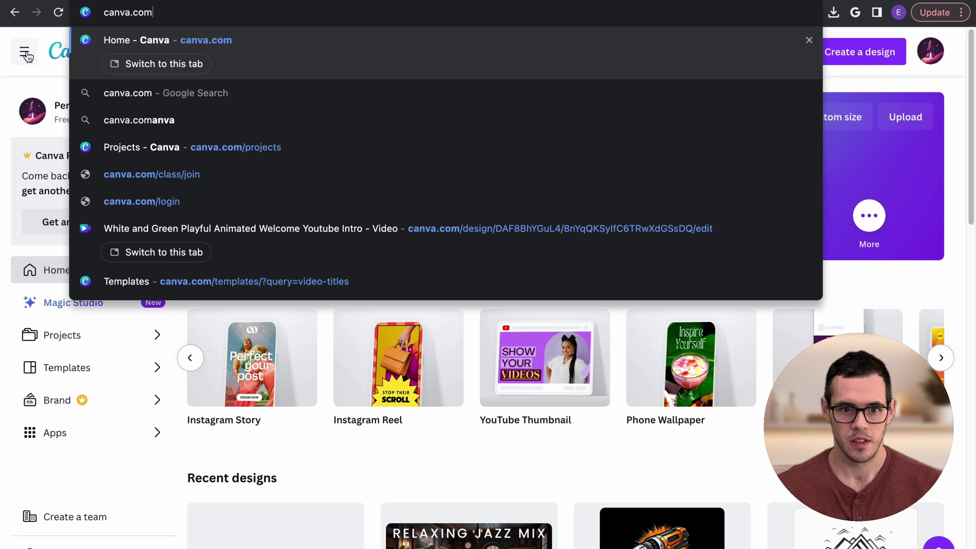
Step: Load canva.com in the browser to reach the Canva home page
key(Return)
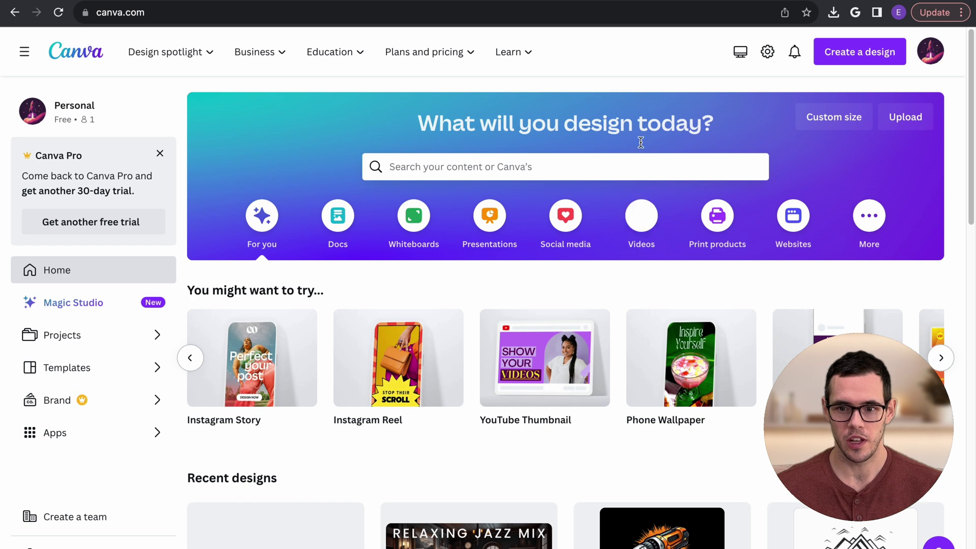
Step: Create a Mobile Video design and start 'Generate videos instantly' with existing clips
click(649, 219)
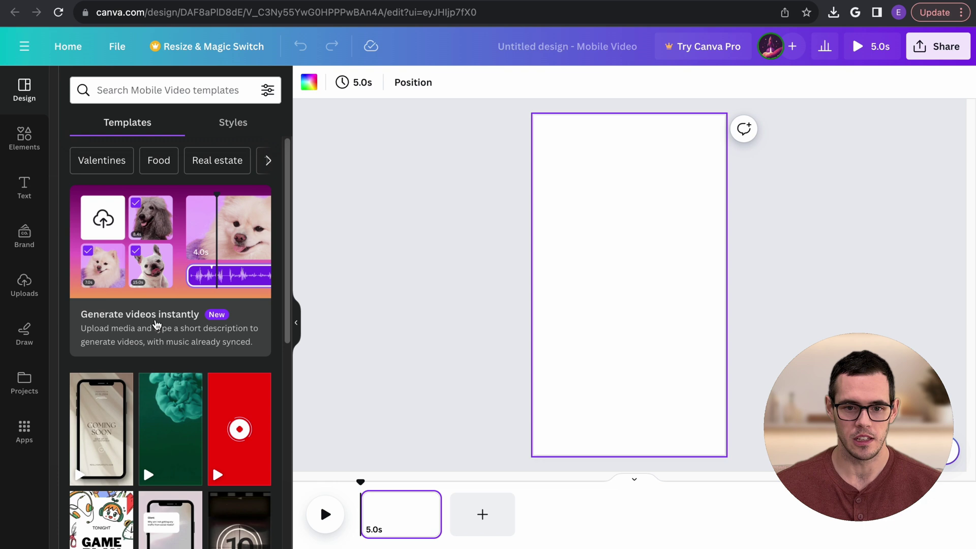
click(187, 267)
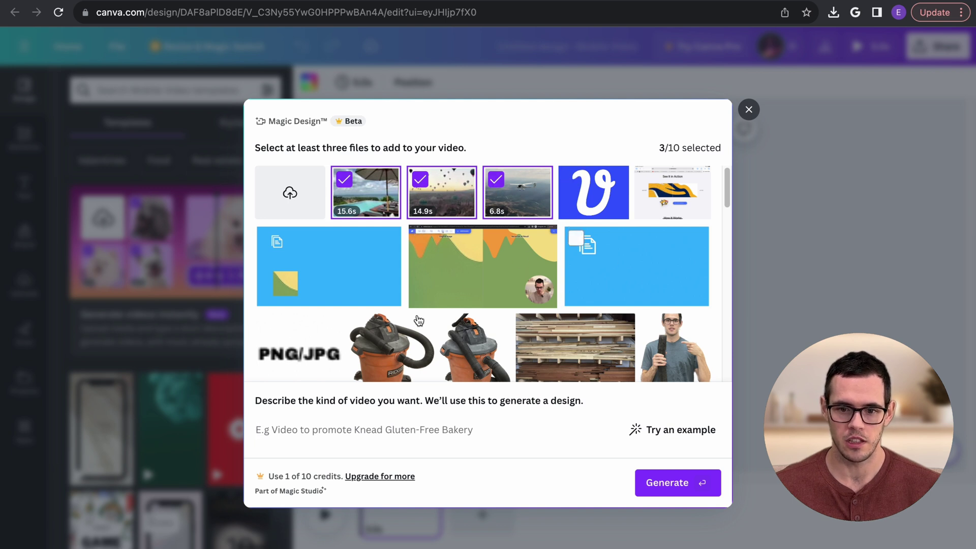
Step: Describe a relaxing vacation video sharing three money-saving budget travel tips
click(372, 430)
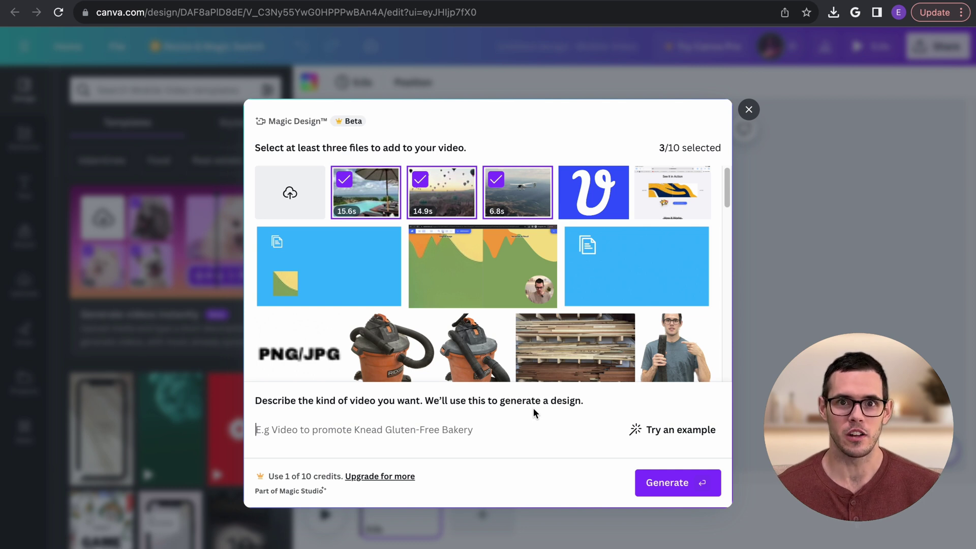
click(672, 429)
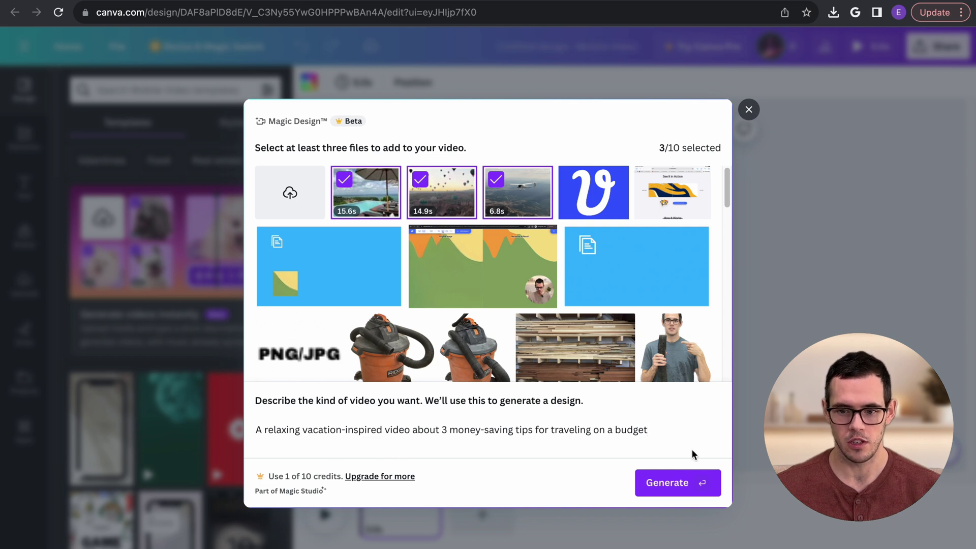
Step: Generate the 7-second vertical travel video from the pool, balloon and plane clips
click(684, 486)
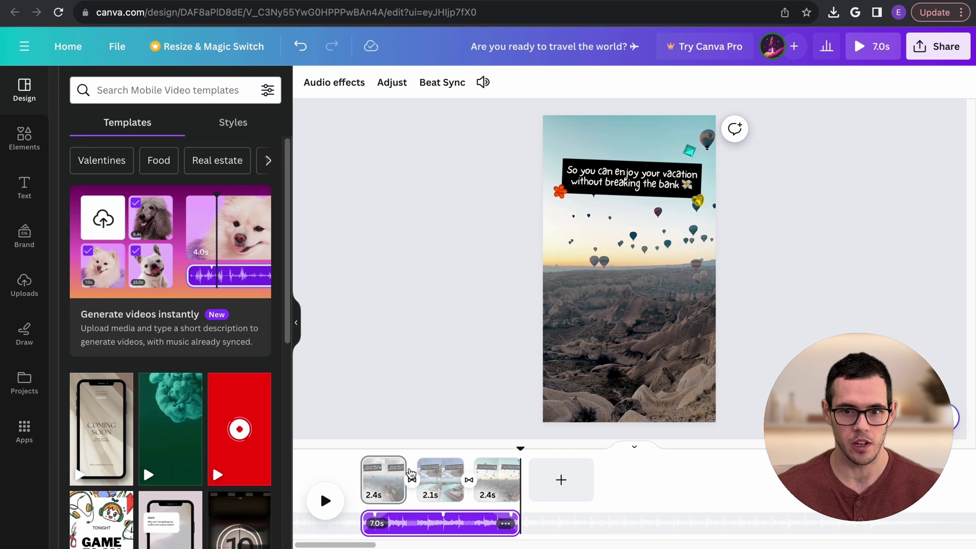
click(384, 479)
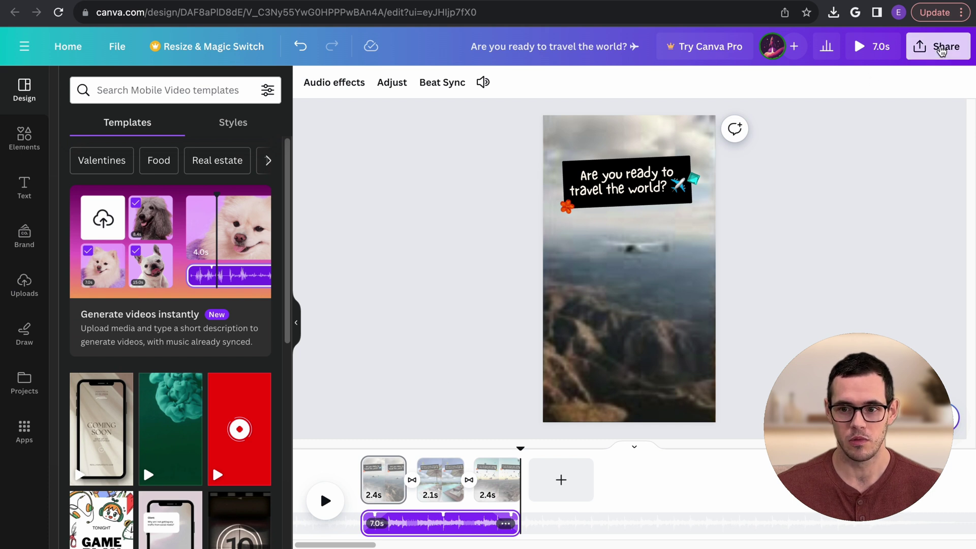
Step: Open the Share panel for the design, then close it again
click(942, 47)
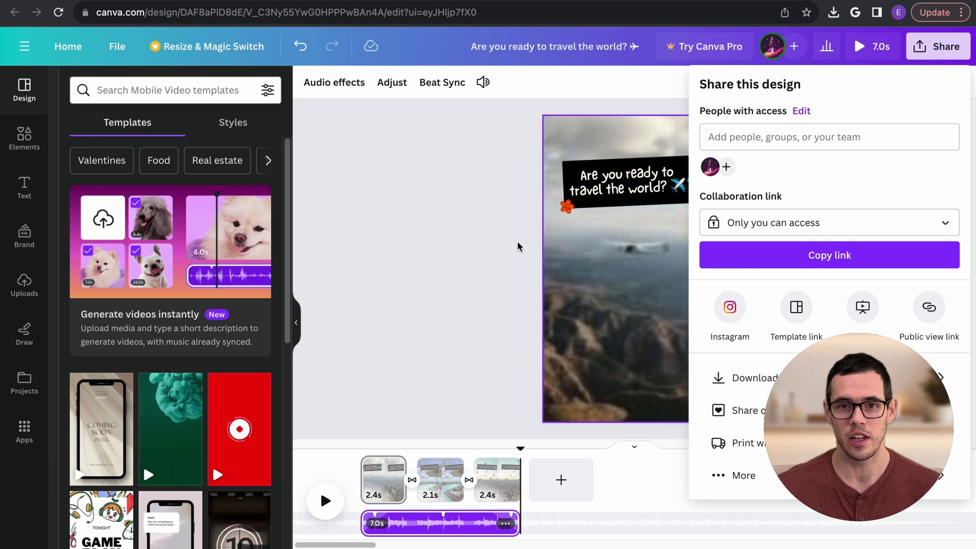
click(355, 217)
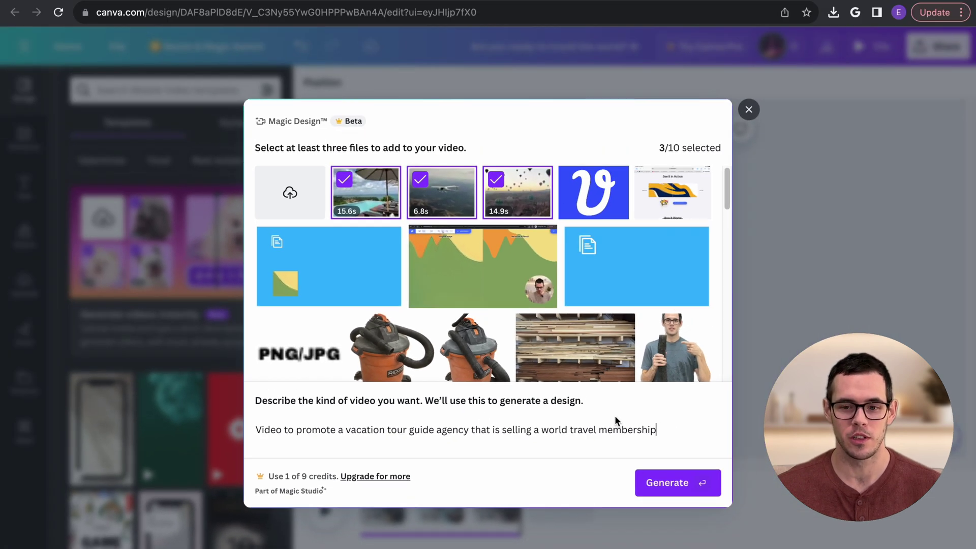
Step: Generate the 14-second promo video opening with 'Are you ready to travel the world?'
click(667, 482)
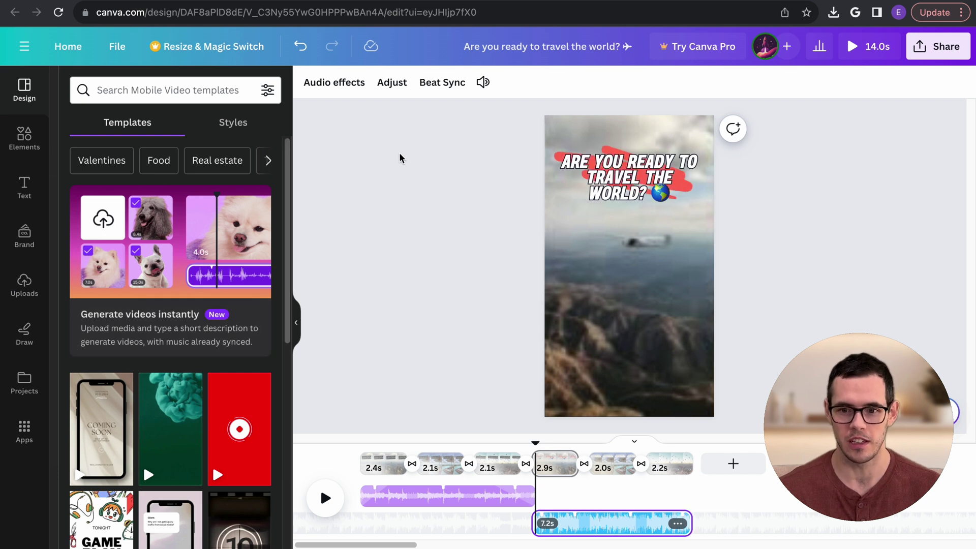
Step: Play the generated video and lengthen the title clip to 3.0 seconds
key(space)
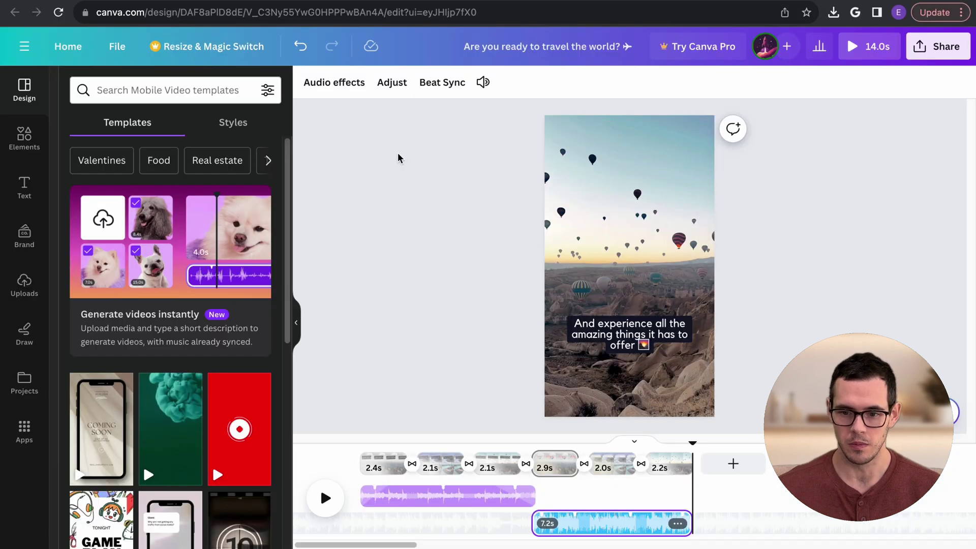
click(572, 468)
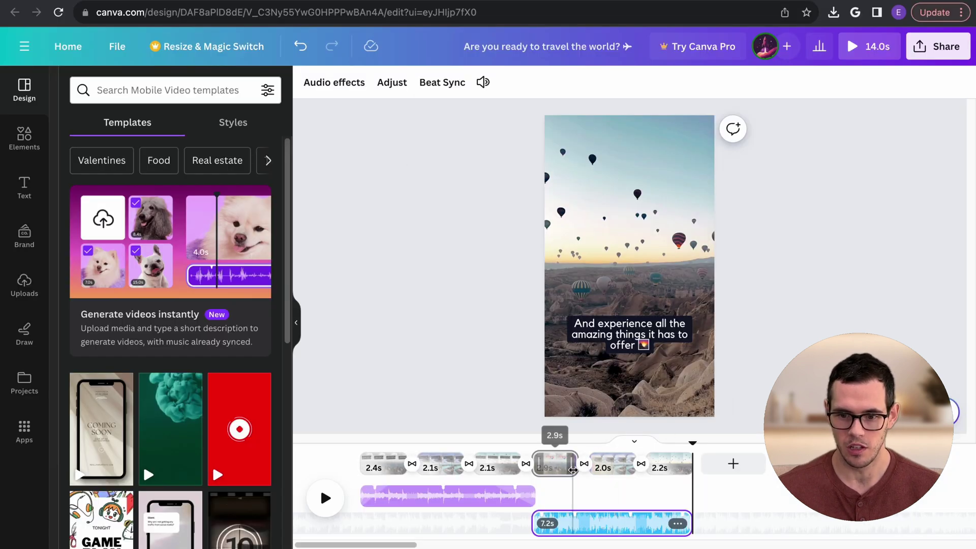
drag(573, 468, 593, 468)
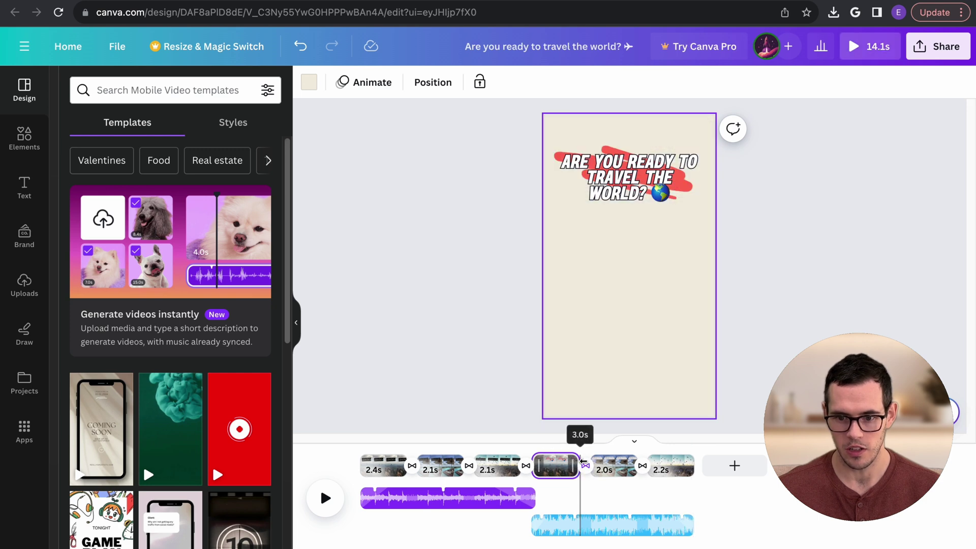
Step: Extend the pool clip to about 4.2 seconds and the final balloon clip to 3.8 seconds
click(627, 465)
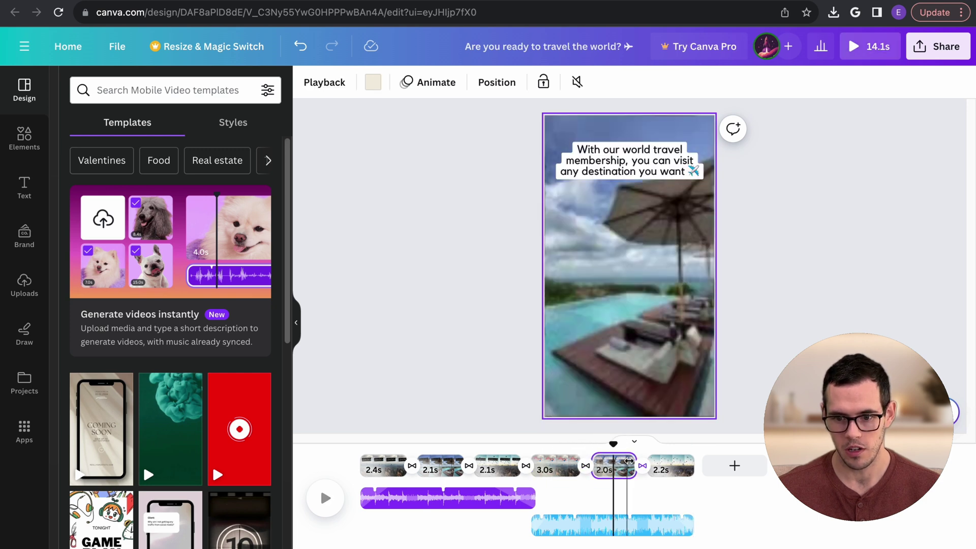
drag(636, 465, 660, 465)
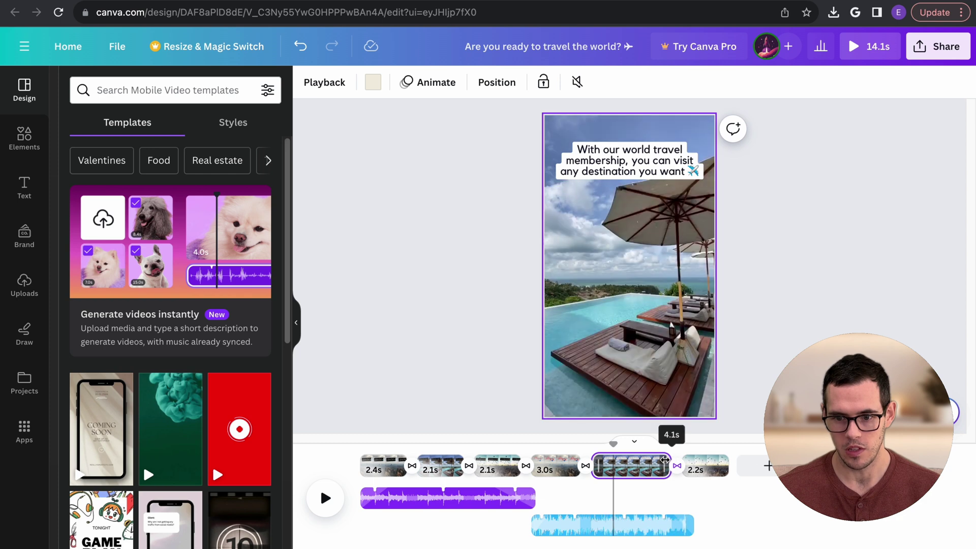
click(555, 467)
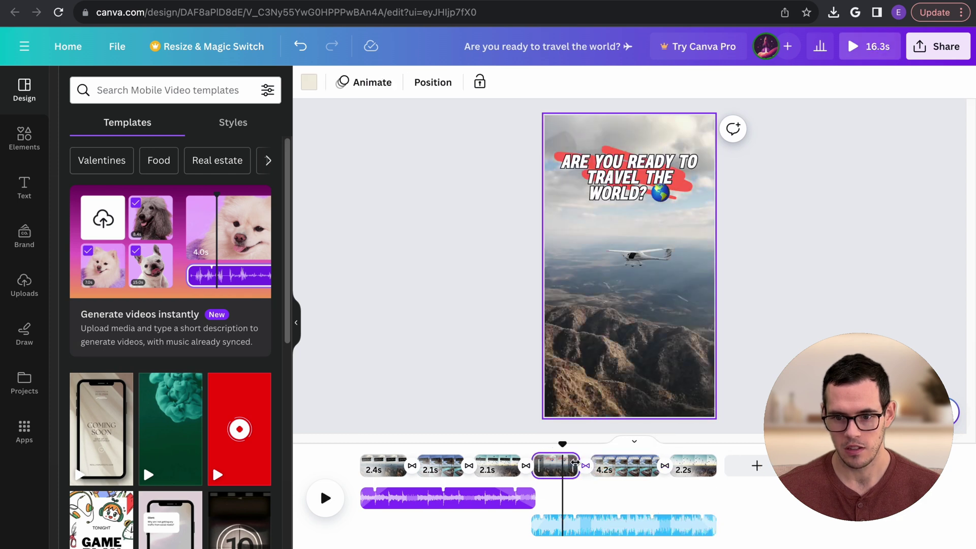
click(692, 467)
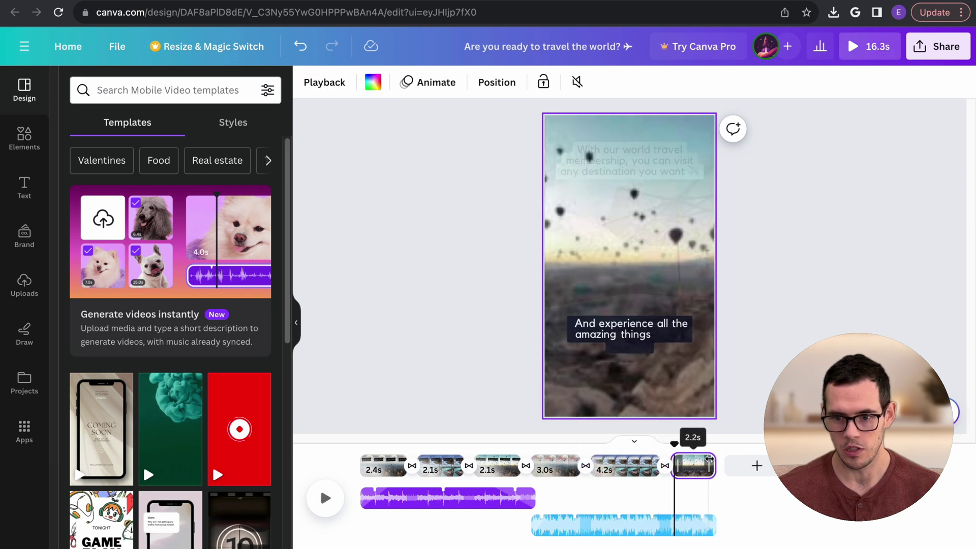
drag(711, 462, 731, 462)
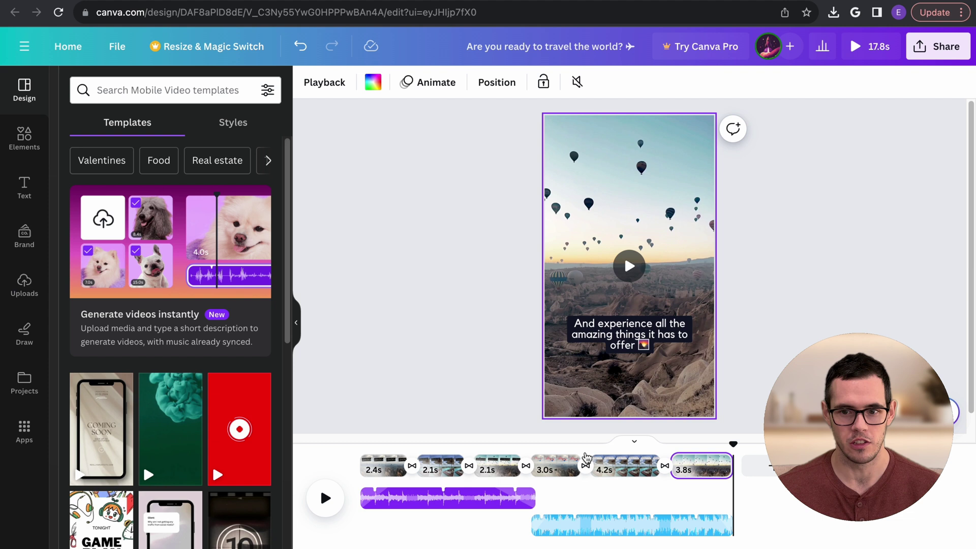
mouse_move(631, 328)
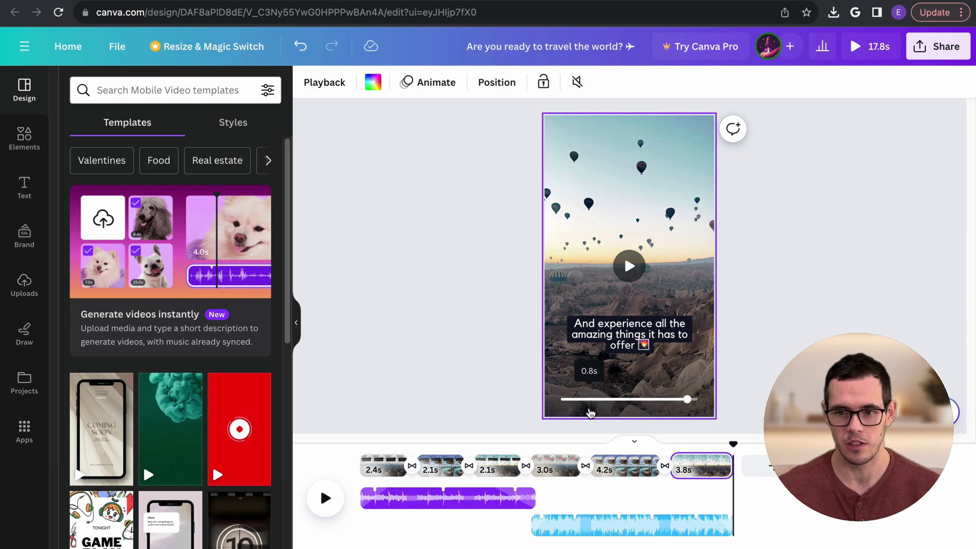
Step: Replace 'amazing' with 'awesome' in the balloon clip's caption
click(620, 336)
double_click(620, 336)
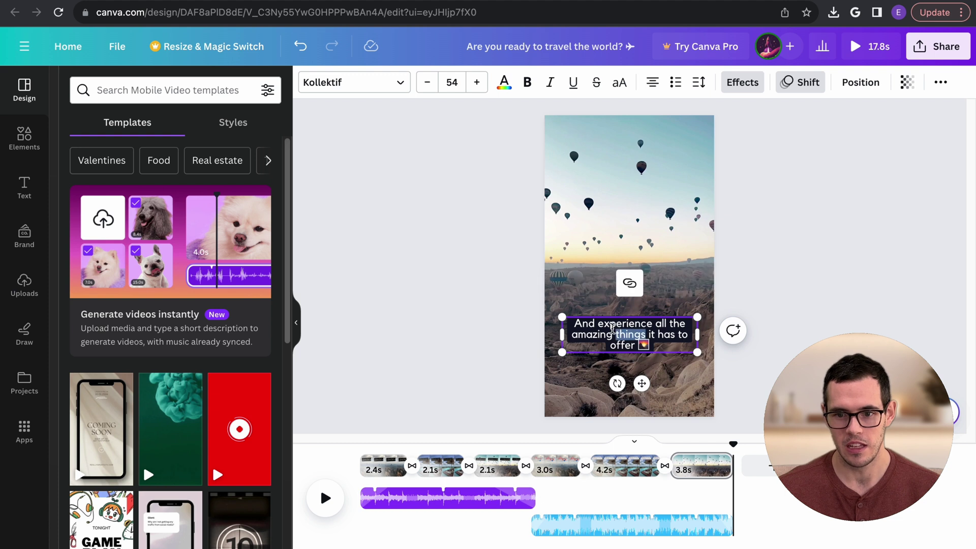
double_click(611, 325)
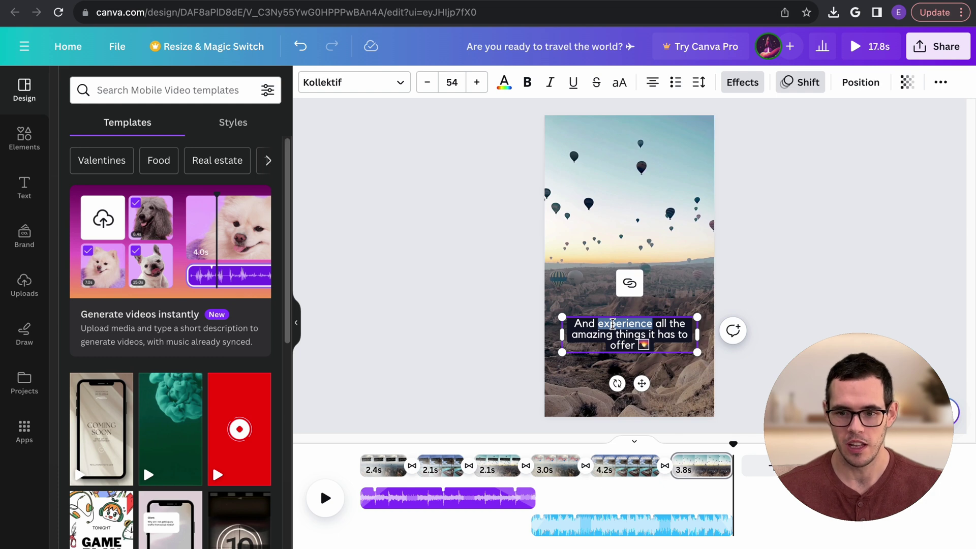
click(635, 443)
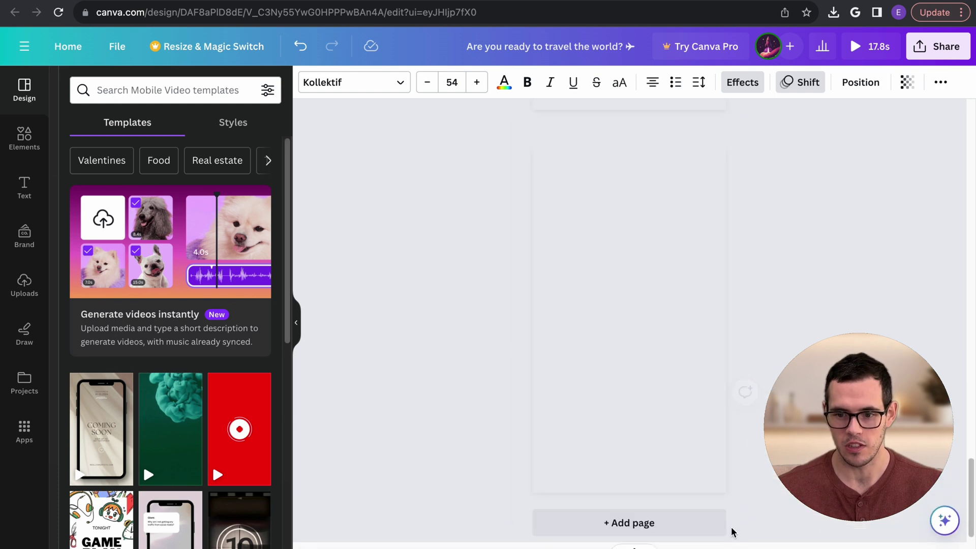
scroll(645, 445, up, 3)
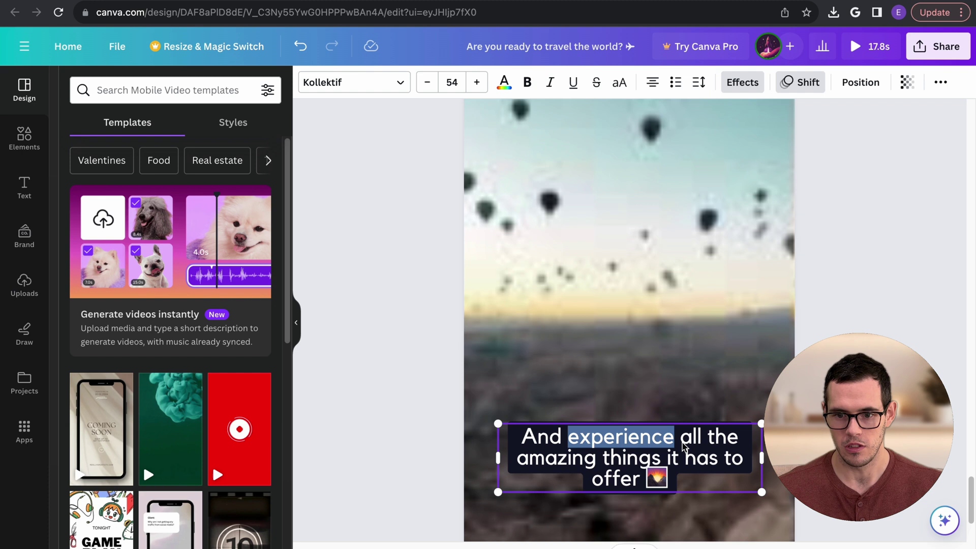
scroll(684, 451, down, 3)
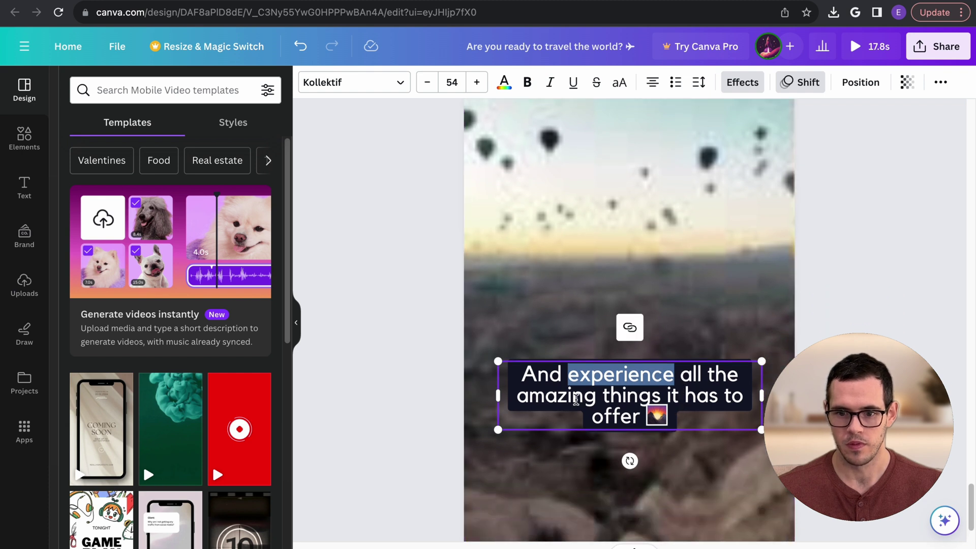
double_click(576, 397)
text(awesome)
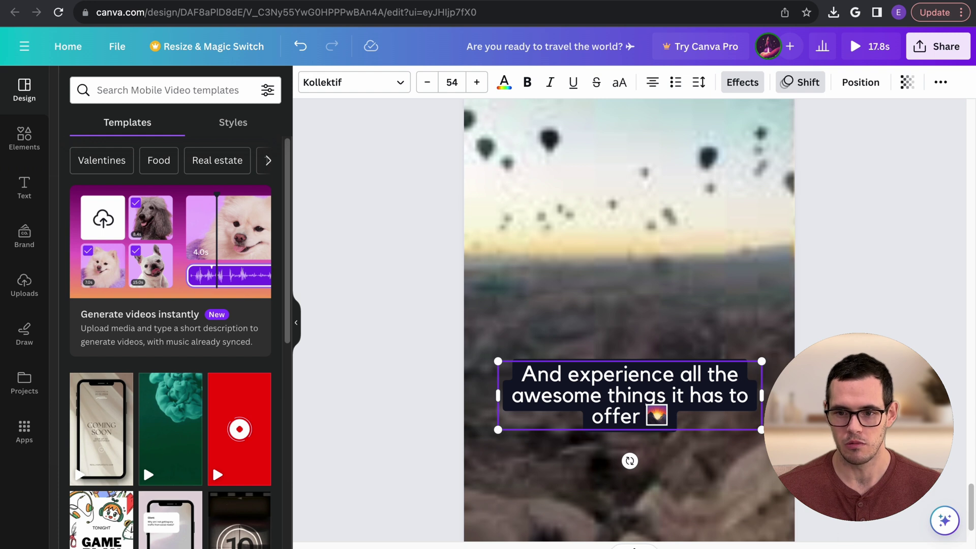
scroll(648, 367, down, 2)
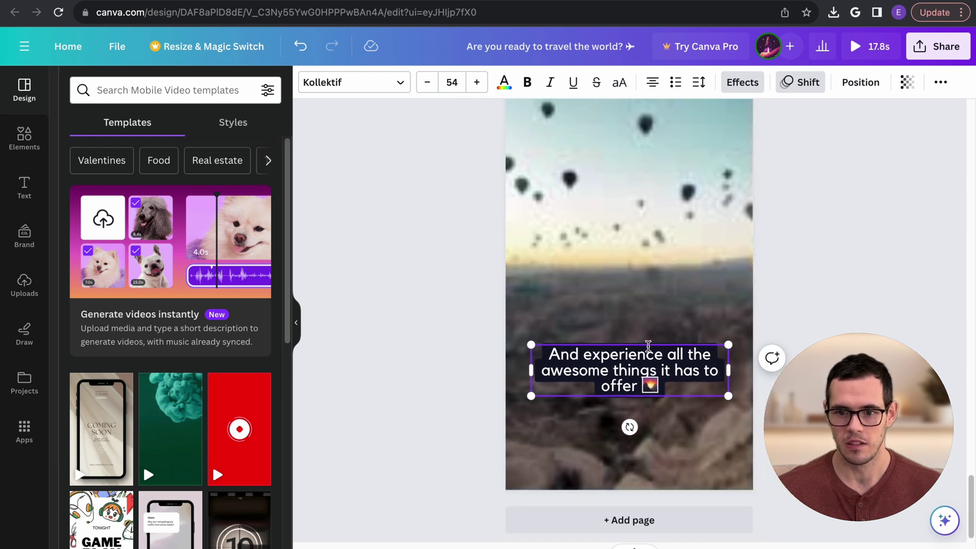
Step: Reselect the edited caption box and duplicate it
click(736, 336)
click(671, 366)
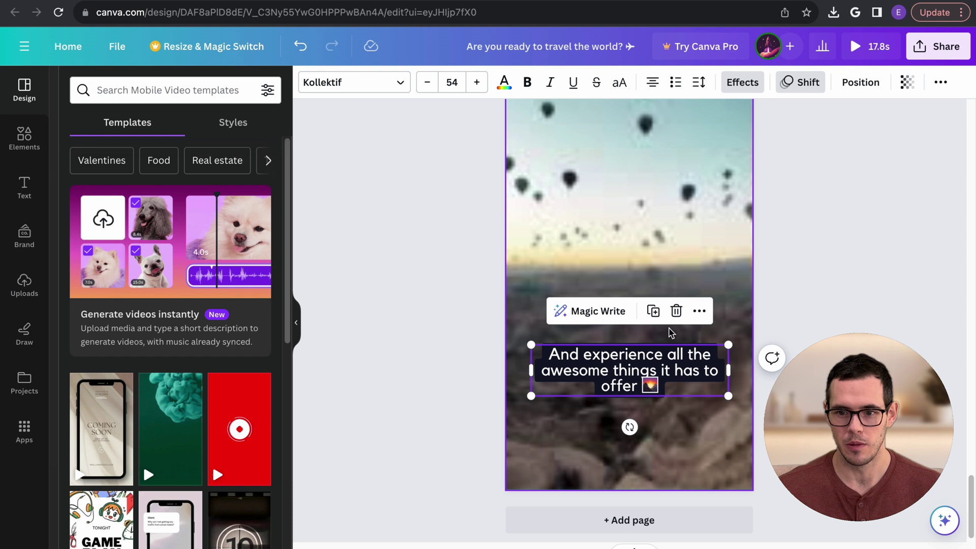
click(653, 311)
Step: Move the caption copy to the top and make it read 'Only $1,000 from Feb. 1 - April 1'
mouse_move(644, 377)
mouse_down()
mouse_move(651, 155)
mouse_move(637, 139)
mouse_up()
double_click(633, 139)
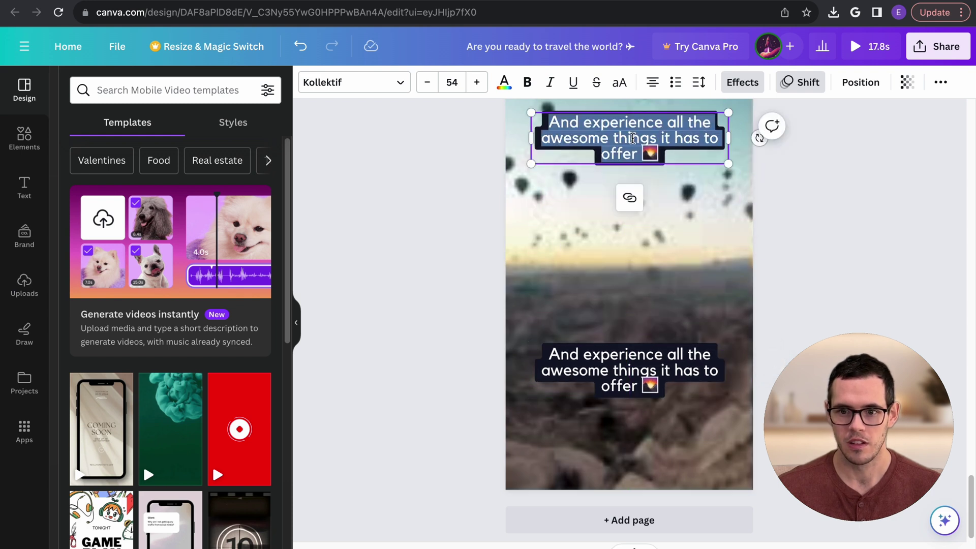
text(On)
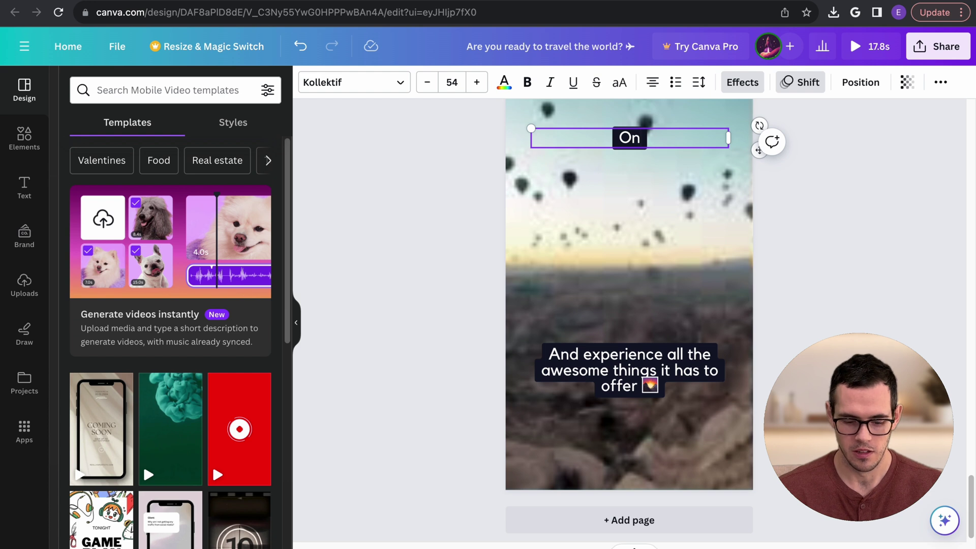
text(ly $1,000)
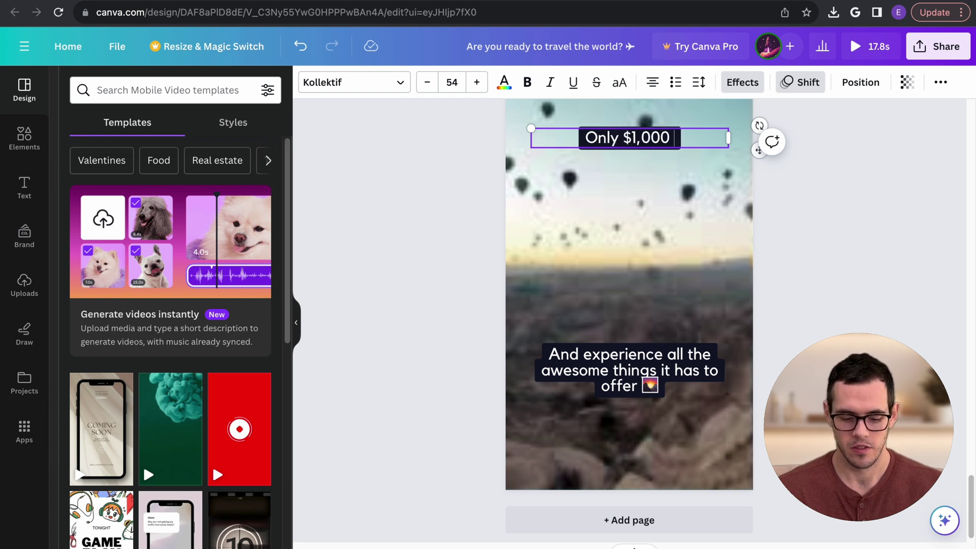
text( from F)
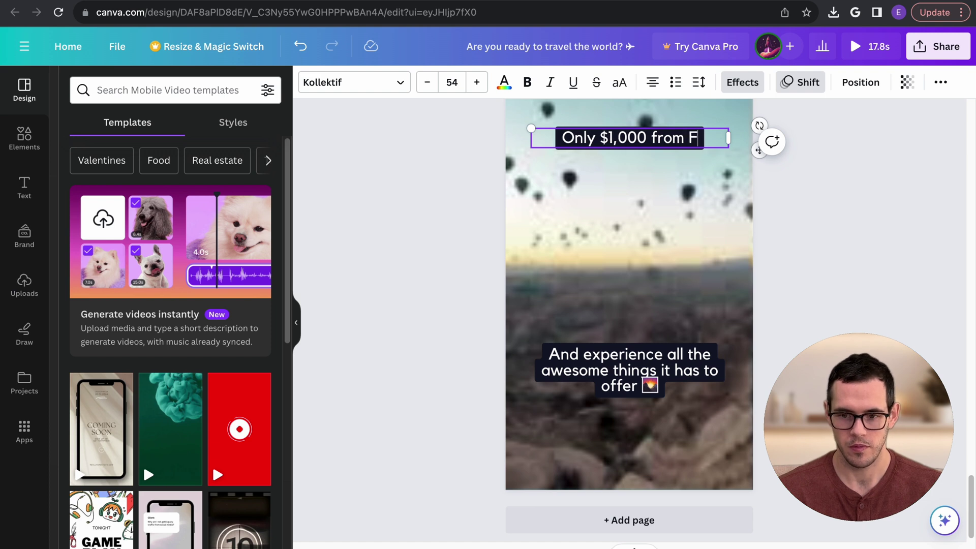
text(eb.)
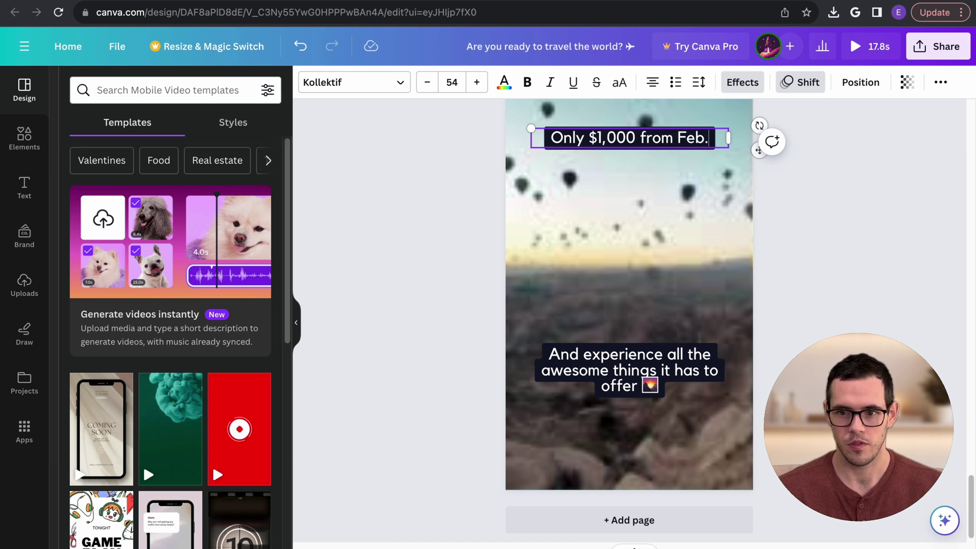
text( 1 - Apri)
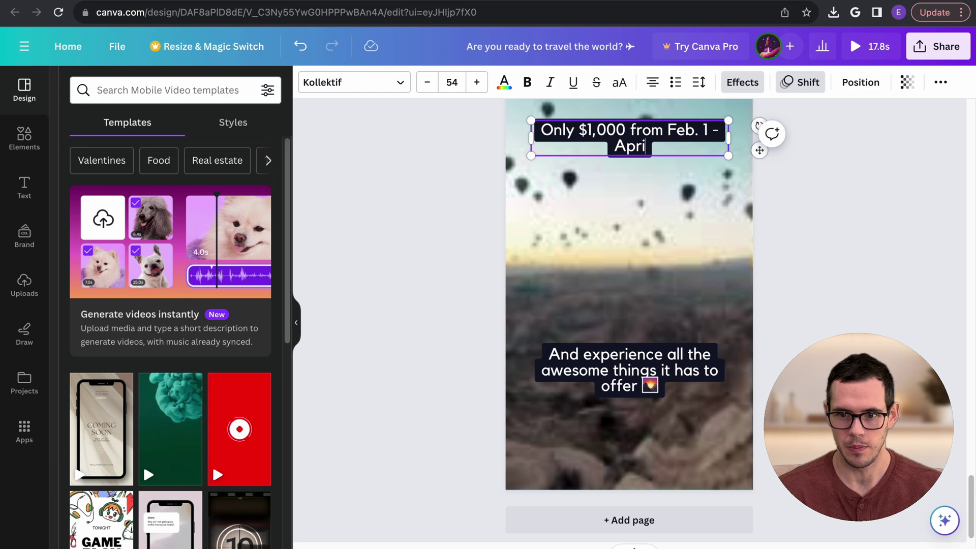
text(l 1)
click(828, 218)
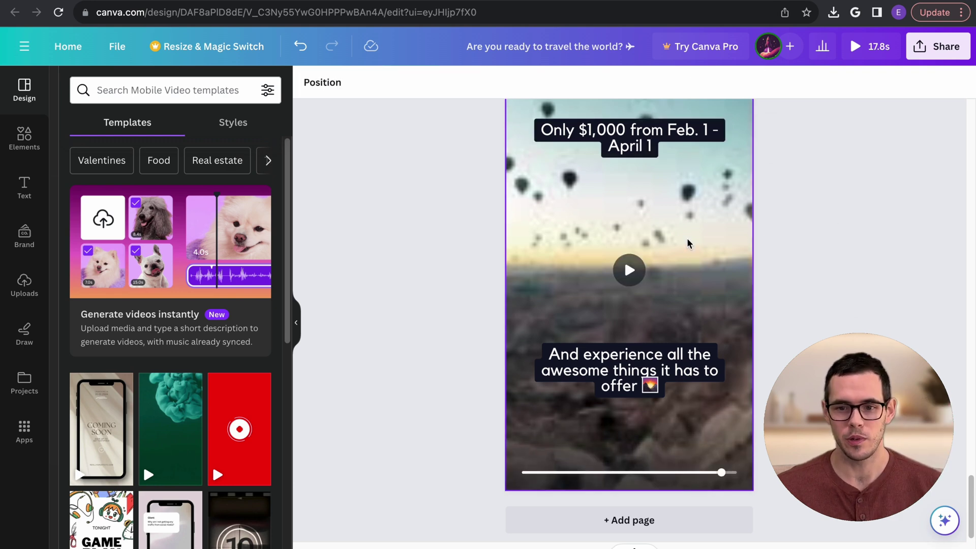
scroll(594, 229, down, 2)
scroll(593, 230, up, 3)
scroll(593, 229, down, 2)
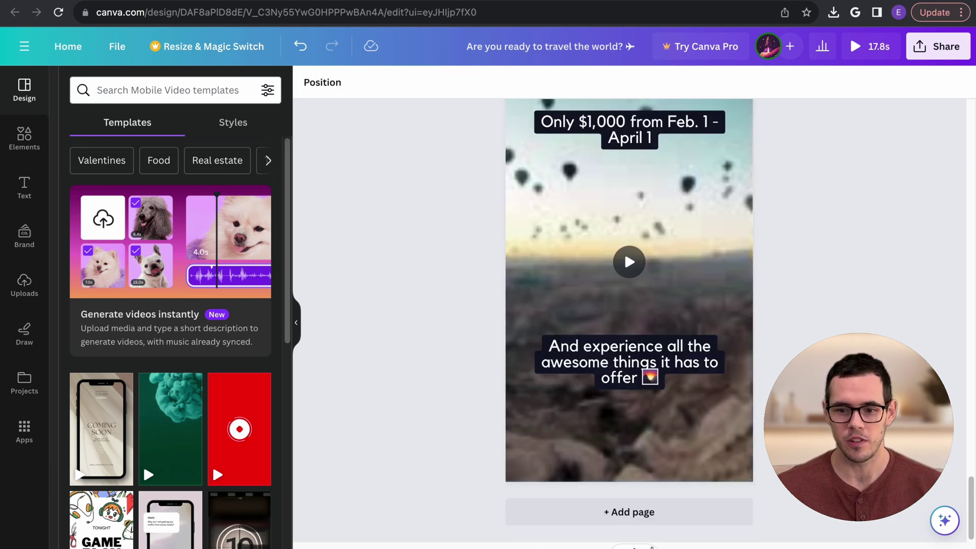
Step: Restore the clip timeline and move the playhead onto the 4.2-second pool clip
click(629, 547)
drag(647, 496, 639, 499)
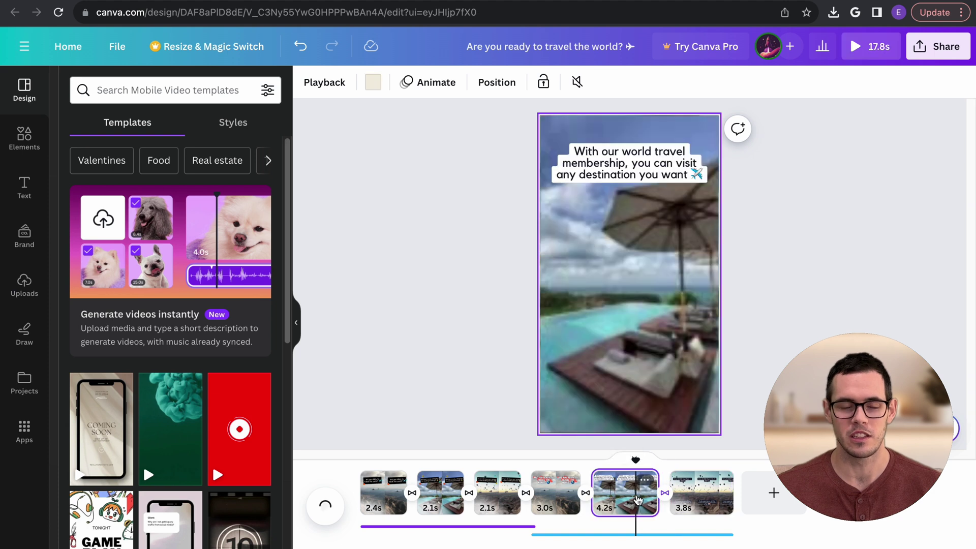